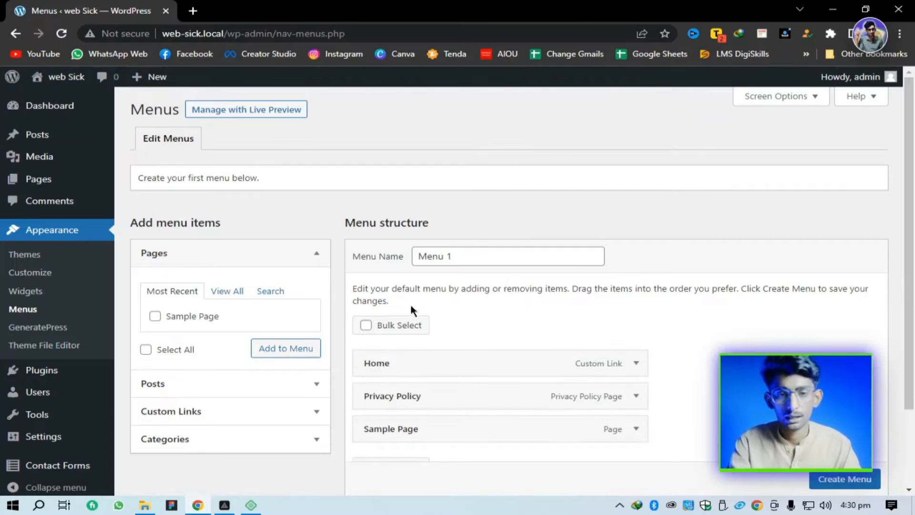
Step: Name the new menu "Menu"
{"action": "left_click_drag", "start_coordinate": [459, 255], "coordinate": [414, 256]}
{"action": "left_click", "coordinate": [436, 261]}
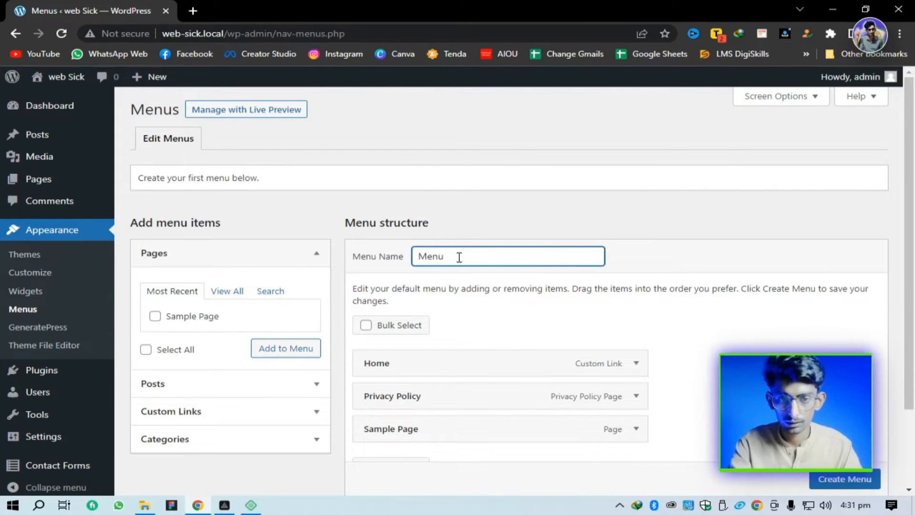
{"action": "left_click", "coordinate": [463, 280]}
Step: Review the default menu items and list all pages that can be added to the menu
{"action": "scroll", "coordinate": [462, 284], "scroll_direction": "down", "scroll_amount": 2}
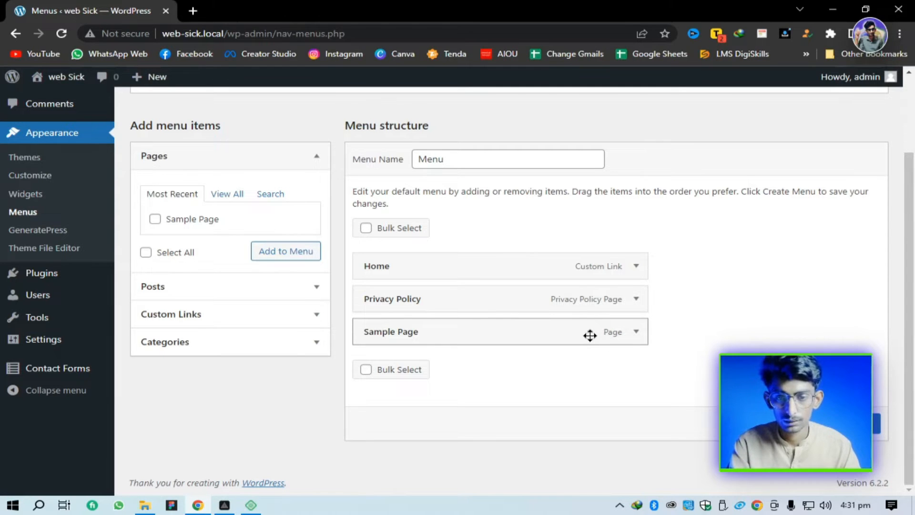
{"action": "left_click", "coordinate": [636, 332]}
{"action": "left_click", "coordinate": [637, 332]}
{"action": "scroll", "coordinate": [203, 358], "scroll_direction": "up", "scroll_amount": 2}
{"action": "left_click", "coordinate": [227, 291]}
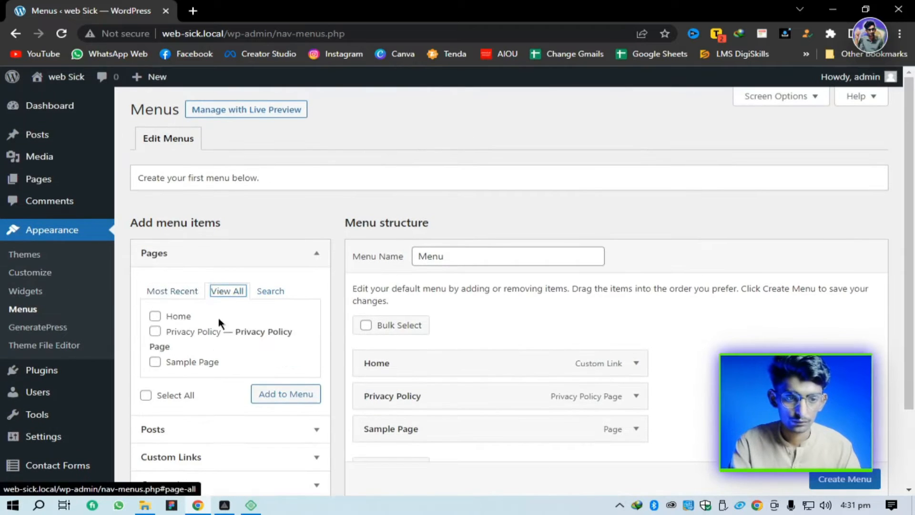
{"action": "scroll", "coordinate": [219, 318], "scroll_direction": "down", "scroll_amount": 2}
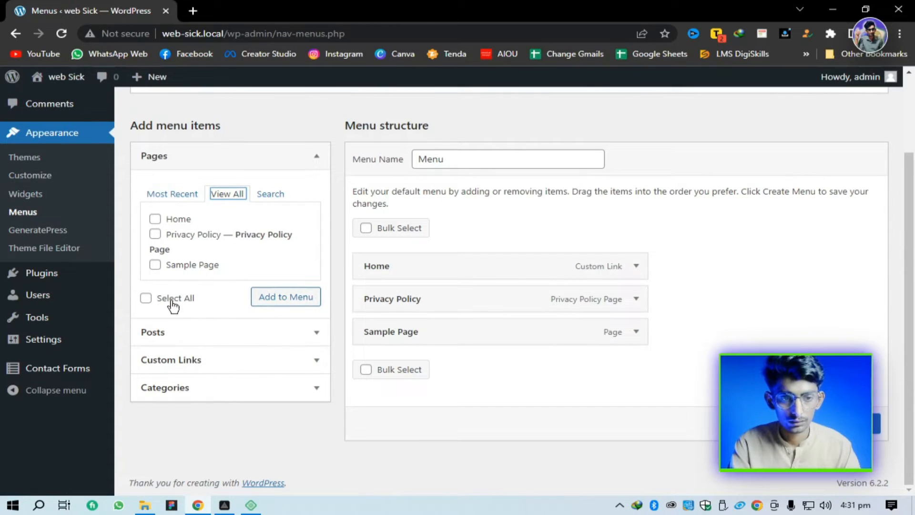
{"action": "left_click", "coordinate": [155, 265]}
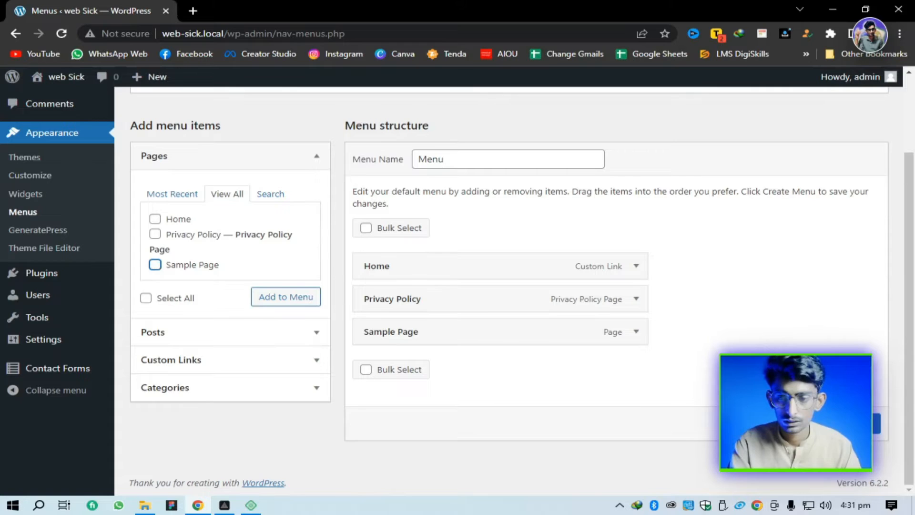
{"action": "scroll", "coordinate": [229, 286], "scroll_direction": "up", "scroll_amount": 2}
Step: Leave the menu editor without saving and move Sample Page to the trash in the site's pages list
{"action": "left_click", "coordinate": [38, 179]}
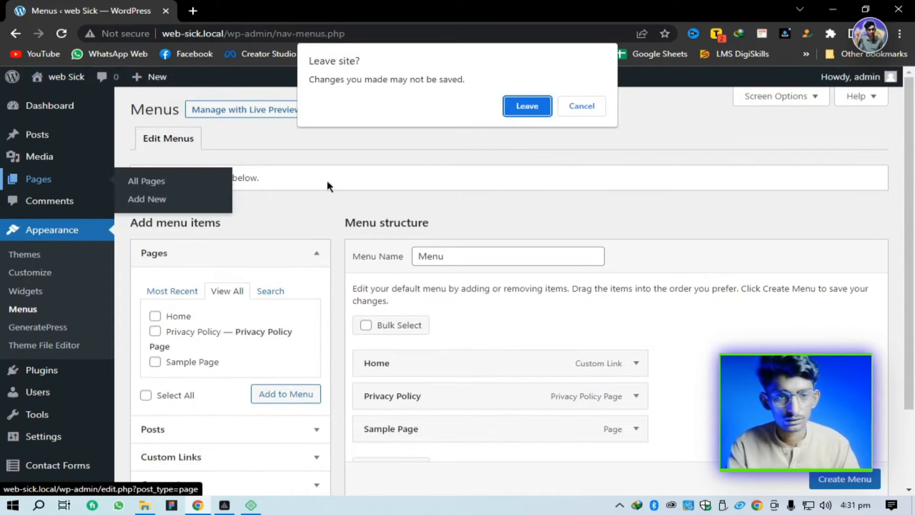
{"action": "left_click", "coordinate": [527, 105]}
{"action": "left_click", "coordinate": [144, 255]}
{"action": "left_click", "coordinate": [253, 273]}
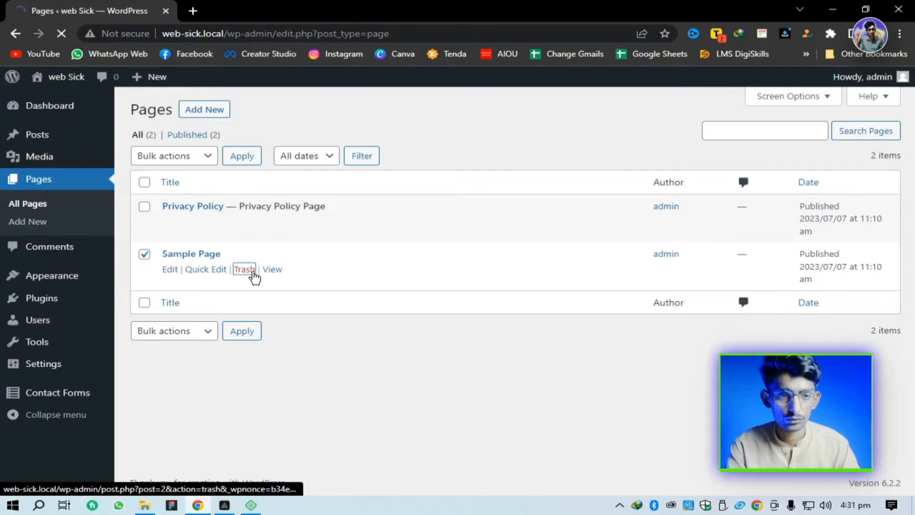
Step: Permanently delete Sample Page from the trashed pages
{"action": "left_click", "coordinate": [237, 175]}
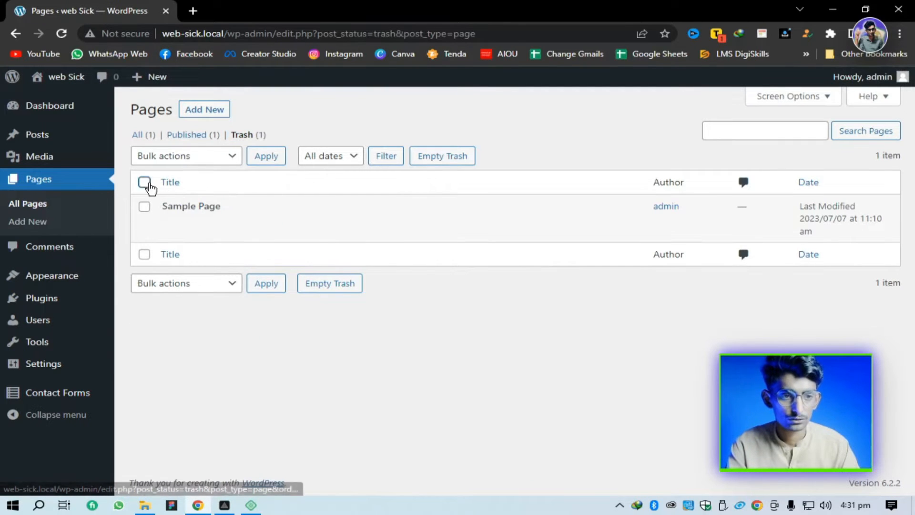
{"action": "left_click", "coordinate": [144, 182]}
{"action": "left_click", "coordinate": [183, 156]}
{"action": "left_click", "coordinate": [170, 198]}
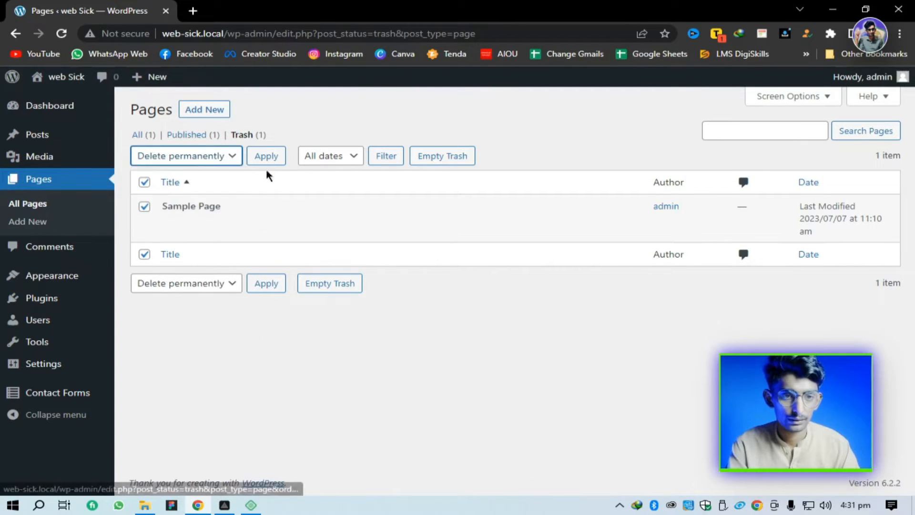
{"action": "left_click", "coordinate": [266, 156]}
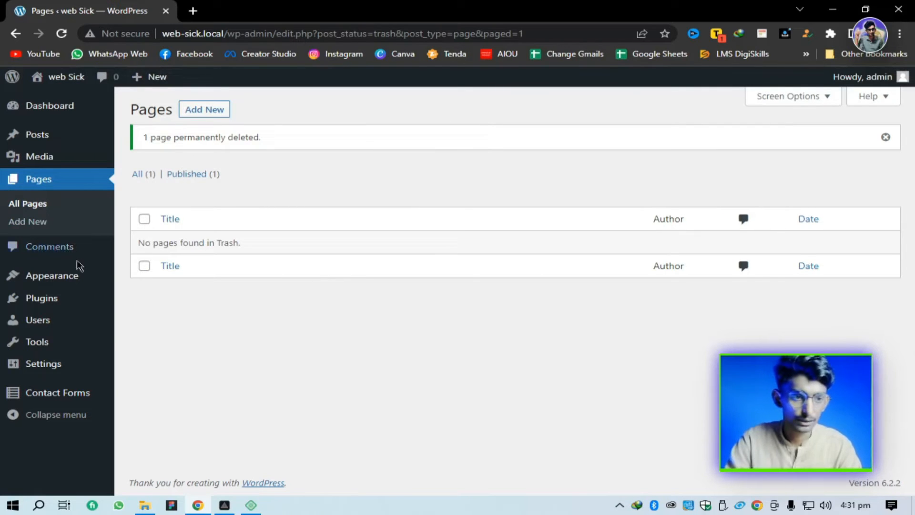
Step: Rename the Uncategorized post category as "top 10", set its slug to "top-10" and update it
{"action": "mouse_move", "coordinate": [81, 143]}
{"action": "left_click", "coordinate": [137, 175]}
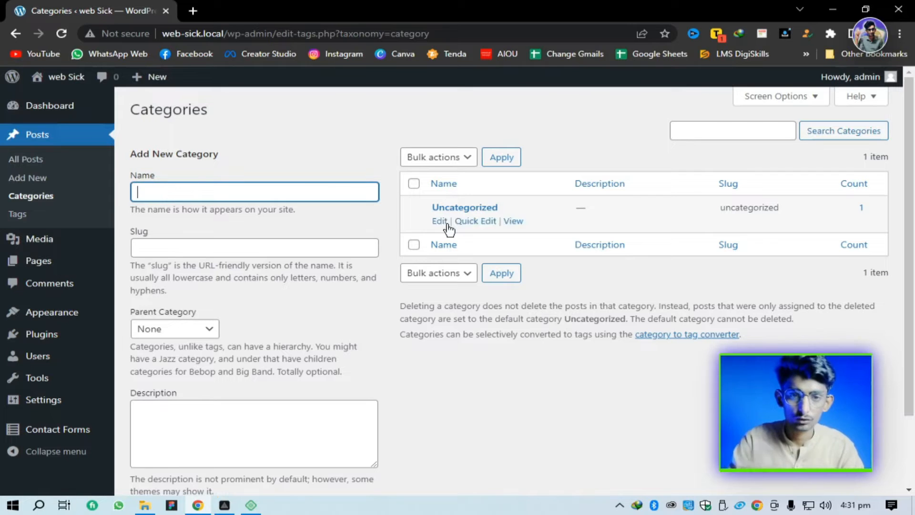
{"action": "left_click", "coordinate": [439, 222]}
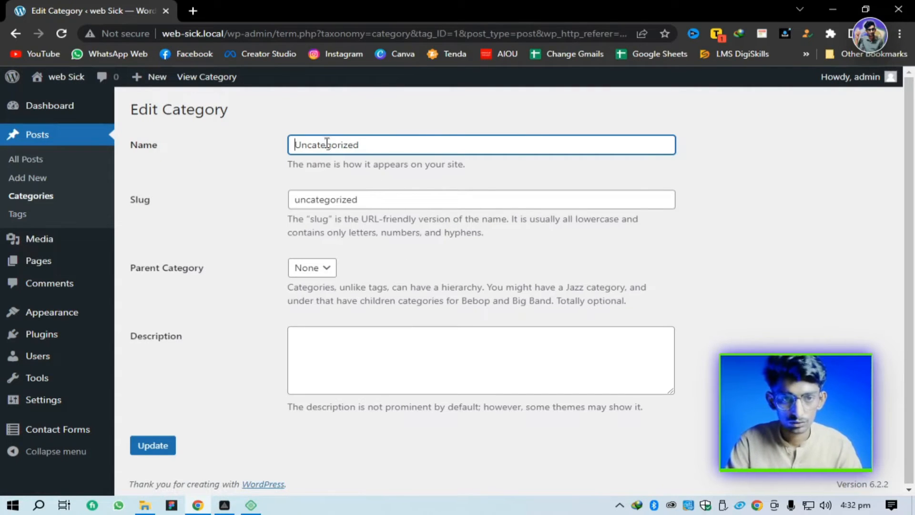
{"action": "left_click_drag", "start_coordinate": [360, 145], "coordinate": [317, 153]}
{"action": "key", "text": "BackSpace"}
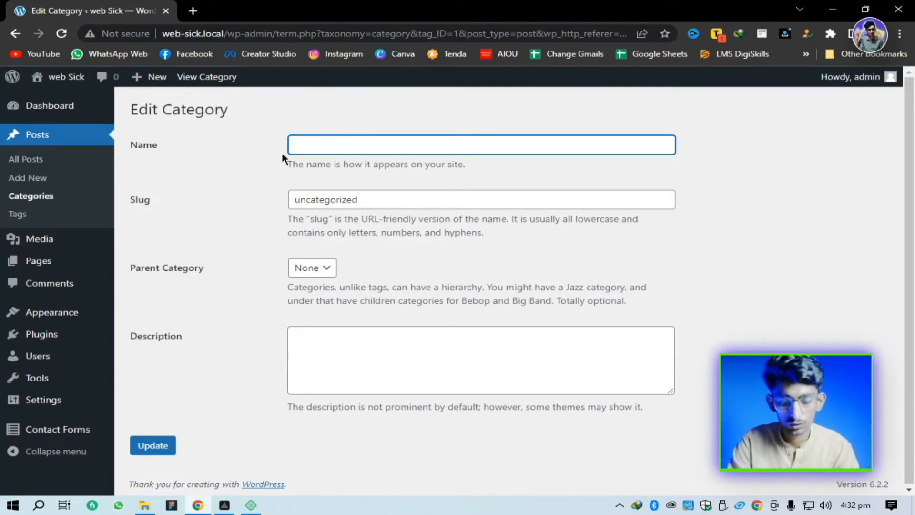
{"action": "left_click", "coordinate": [384, 199]}
{"action": "key", "text": "ctrl+a"}
{"action": "key", "text": "BackSpace"}
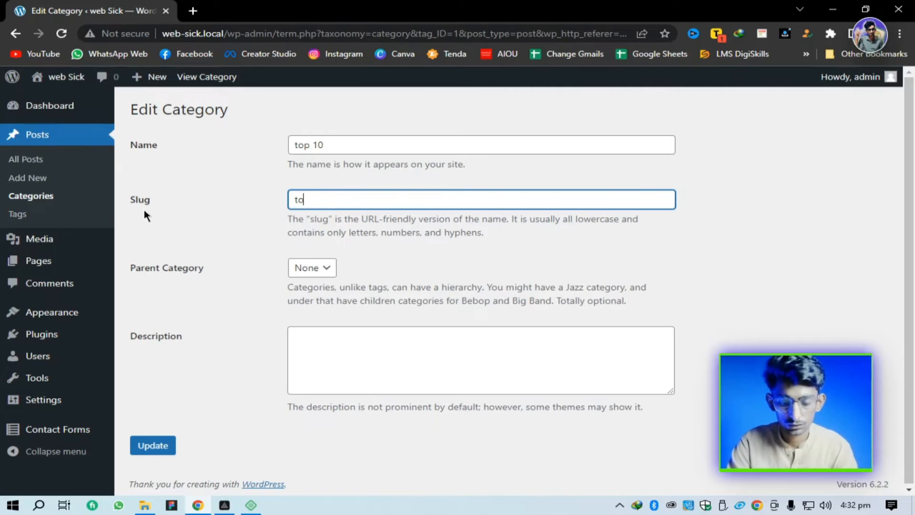
{"action": "type", "text": "top-10"}
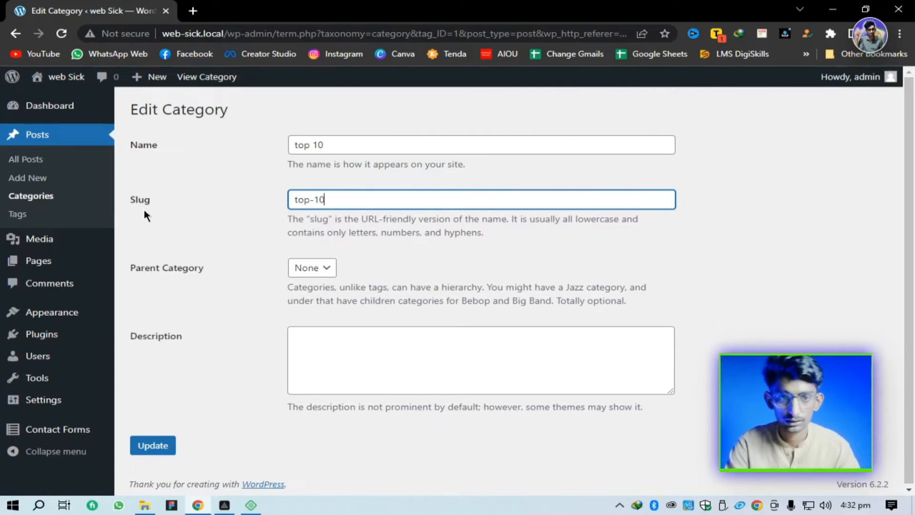
{"action": "left_click", "coordinate": [153, 445]}
{"action": "scroll", "coordinate": [177, 447], "scroll_direction": "down", "scroll_amount": 1}
{"action": "scroll", "coordinate": [169, 367], "scroll_direction": "up", "scroll_amount": 1}
Step: Return to the categories list and add a new post category named "TECH"
{"action": "left_click", "coordinate": [188, 157]}
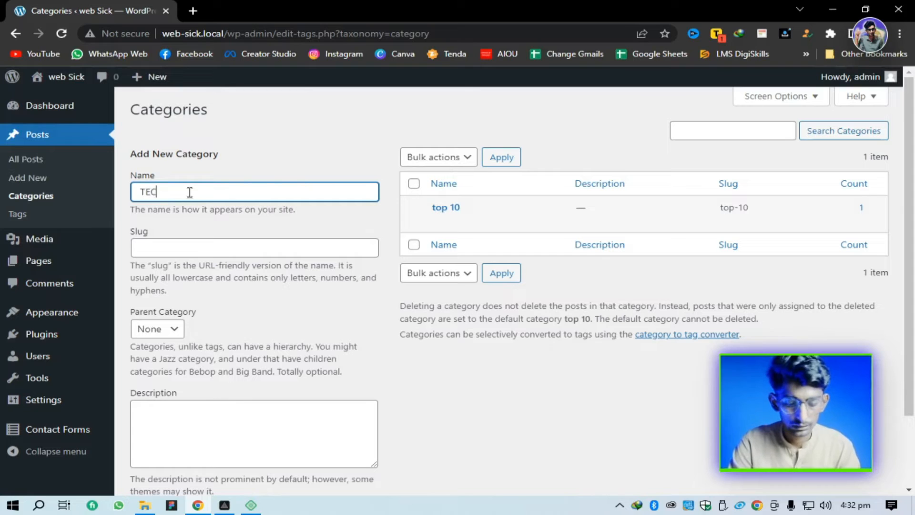
{"action": "scroll", "coordinate": [251, 427], "scroll_direction": "down", "scroll_amount": 2}
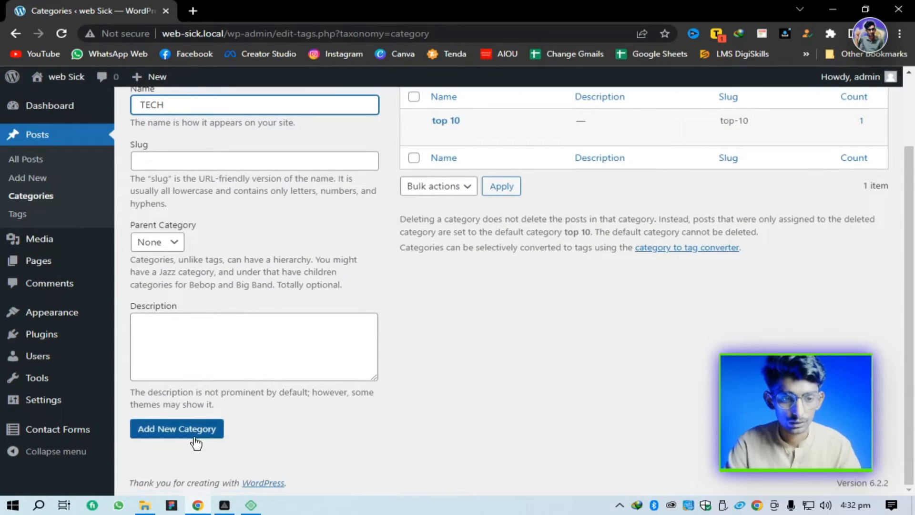
{"action": "left_click", "coordinate": [195, 439]}
Step: Add another post category named "Youtube"
{"action": "left_click", "coordinate": [176, 206]}
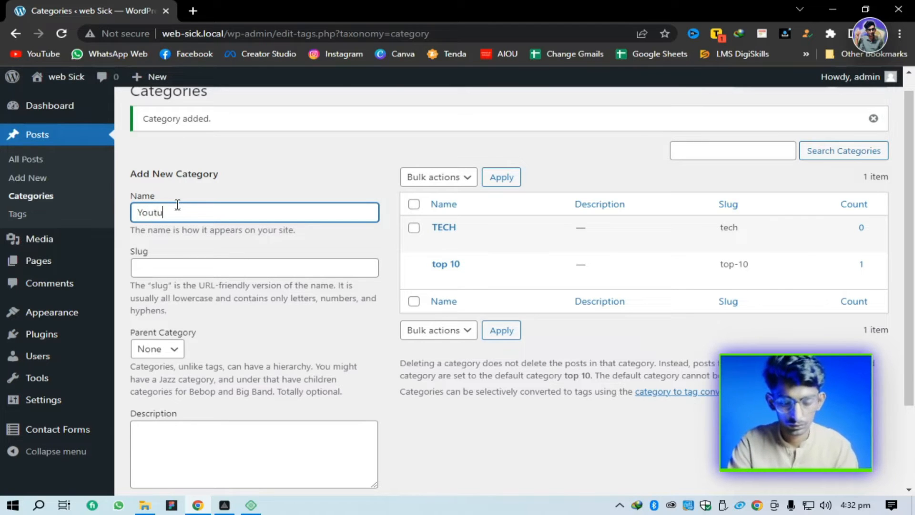
{"action": "scroll", "coordinate": [180, 209], "scroll_direction": "down", "scroll_amount": 2}
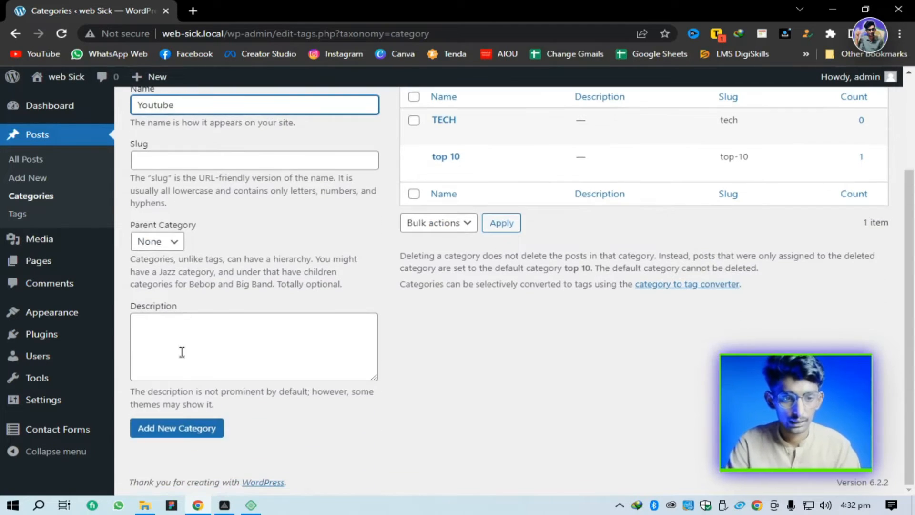
{"action": "left_click", "coordinate": [192, 429]}
{"action": "scroll", "coordinate": [429, 319], "scroll_direction": "up", "scroll_amount": 2}
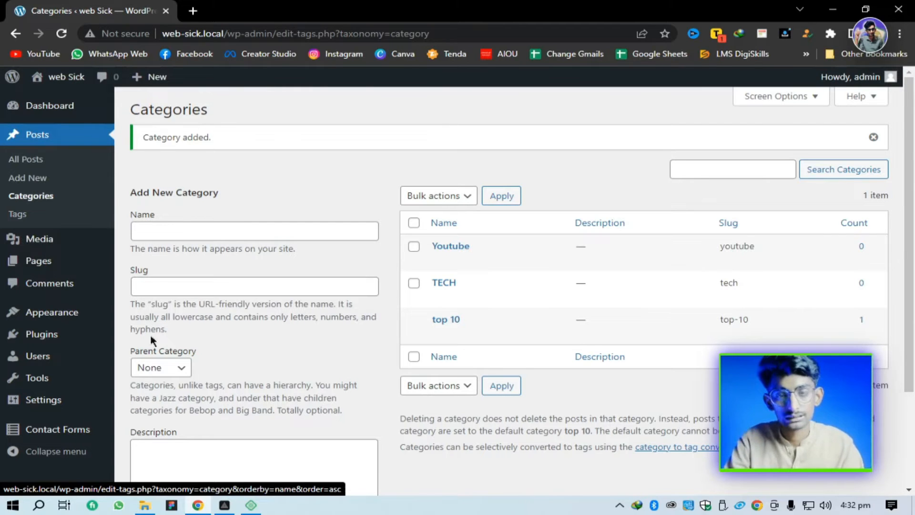
Step: Go back to the menu editor and name the new menu "Menu"
{"action": "mouse_move", "coordinate": [40, 314]}
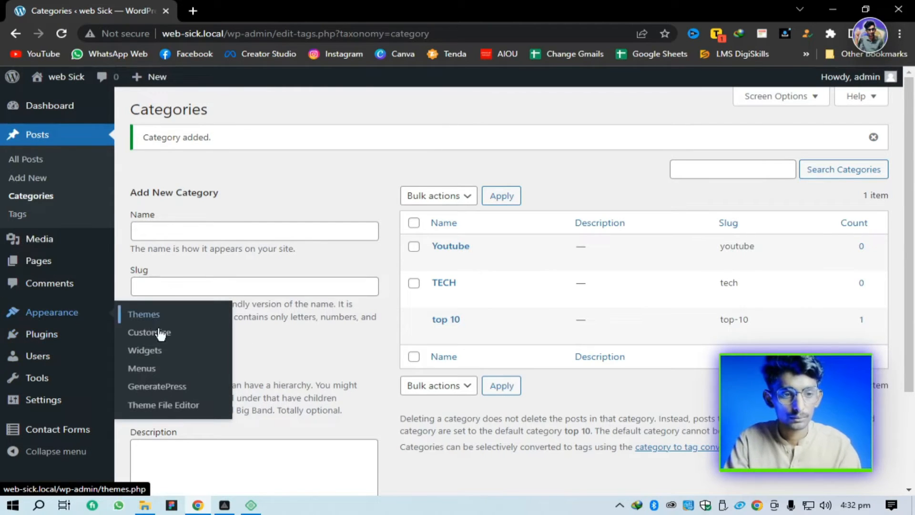
{"action": "left_click", "coordinate": [128, 369]}
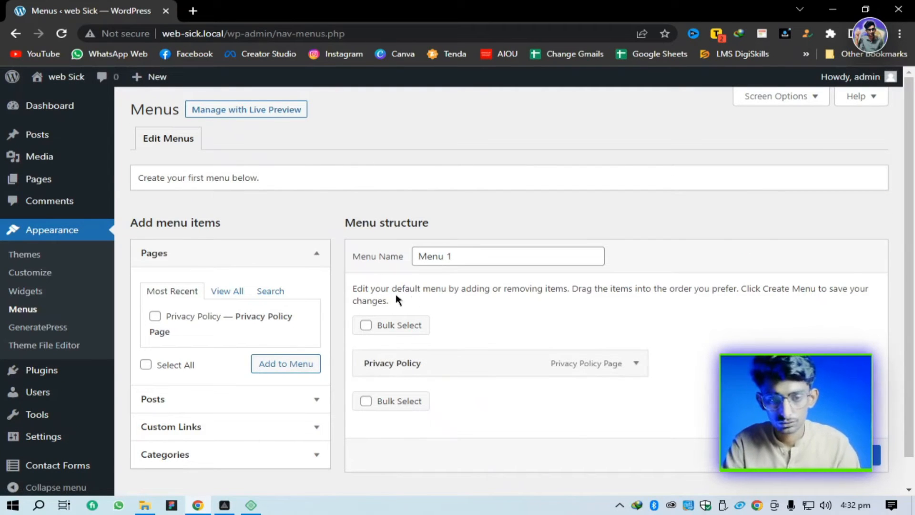
{"action": "scroll", "coordinate": [383, 257], "scroll_direction": "down", "scroll_amount": 1}
{"action": "left_click", "coordinate": [469, 222]}
{"action": "key", "text": "BackSpace"}
{"action": "key", "text": "BackSpace"}
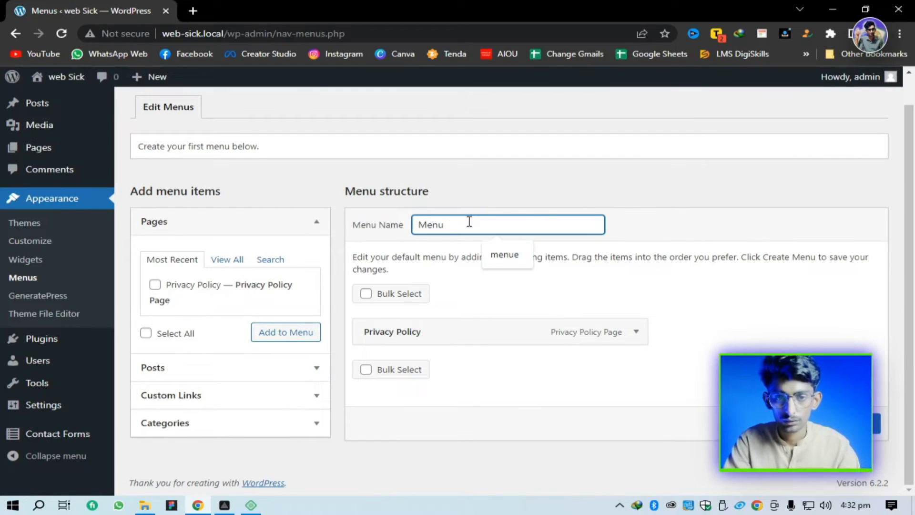
{"action": "left_click", "coordinate": [460, 264]}
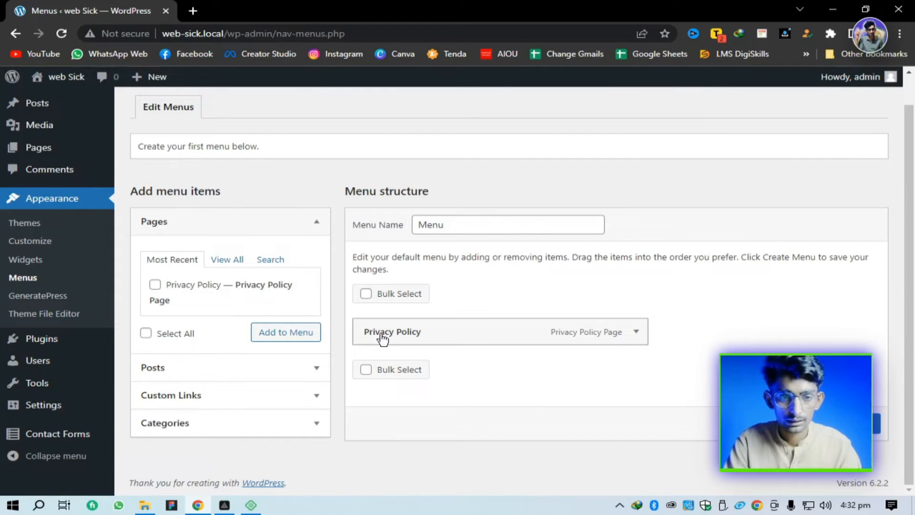
Step: Expand the custom link form in the menu editor and open the site's front page in a separate browser tab
{"action": "left_click", "coordinate": [224, 262]}
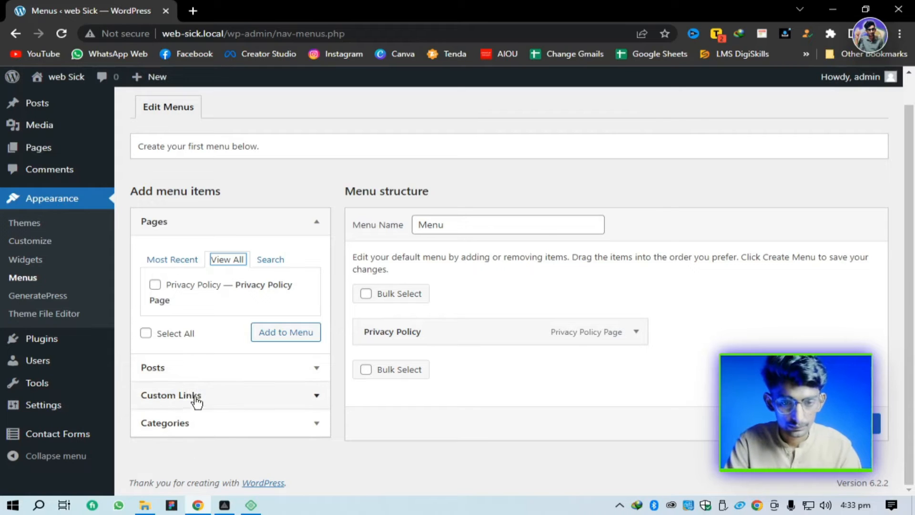
{"action": "left_click", "coordinate": [154, 251]}
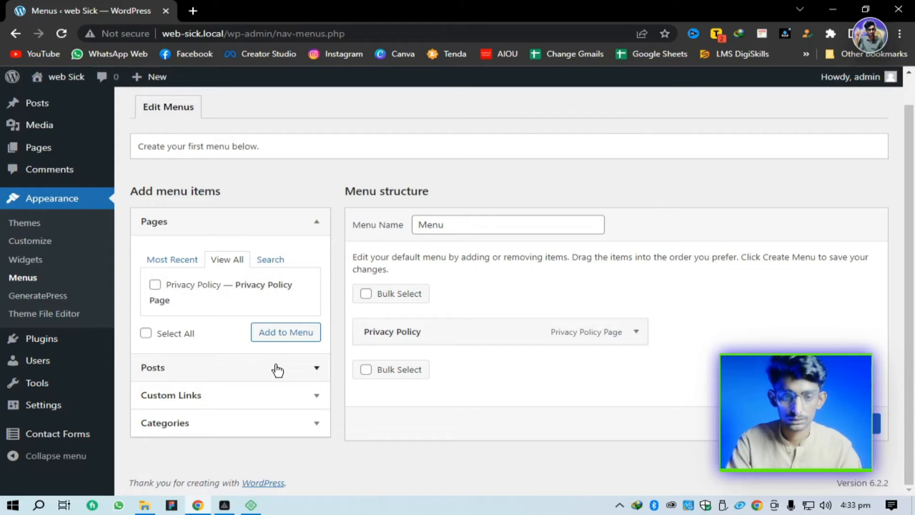
{"action": "left_click", "coordinate": [309, 394]}
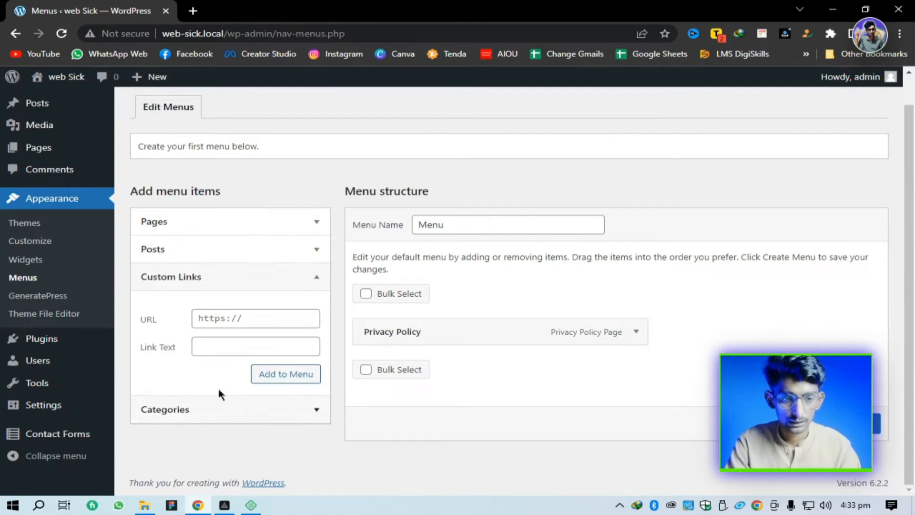
{"action": "left_click", "coordinate": [244, 319]}
{"action": "left_click", "coordinate": [193, 11]}
{"action": "left_click", "coordinate": [100, 7]}
{"action": "mouse_move", "coordinate": [66, 77]}
{"action": "right_click", "coordinate": [110, 103]}
{"action": "left_click", "coordinate": [143, 111]}
{"action": "left_click", "coordinate": [254, 11]}
{"action": "left_click", "coordinate": [219, 34]}
{"action": "right_click", "coordinate": [223, 34]}
{"action": "left_click", "coordinate": [247, 119]}
{"action": "key", "text": "ctrl+shift+Tab"}
{"action": "left_click", "coordinate": [263, 320]}
{"action": "key", "text": "ctrl+v"}
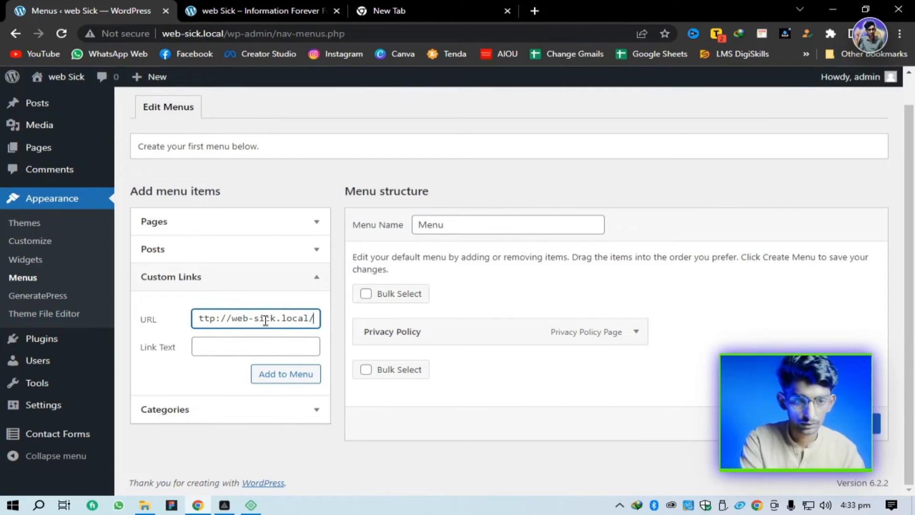
Step: Add the custom link to the menu with the link text "Home" and place it above Privacy Policy
{"action": "left_click", "coordinate": [224, 347]}
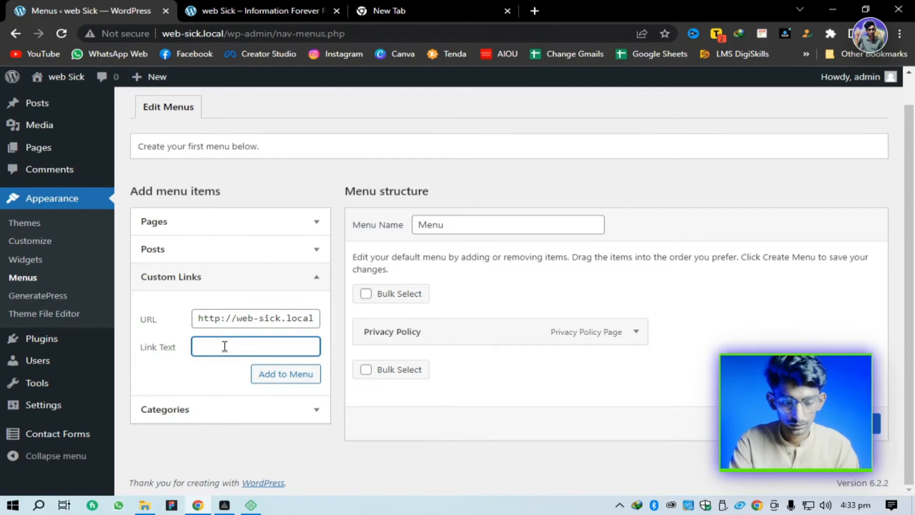
{"action": "left_click", "coordinate": [274, 378]}
{"action": "left_click_drag", "start_coordinate": [428, 351], "coordinate": [414, 326]}
Step: Add the TECH, top 10 and Youtube categories to the menu
{"action": "left_click", "coordinate": [198, 410]}
{"action": "scroll", "coordinate": [200, 402], "scroll_direction": "down", "scroll_amount": 1}
{"action": "left_click", "coordinate": [206, 313]}
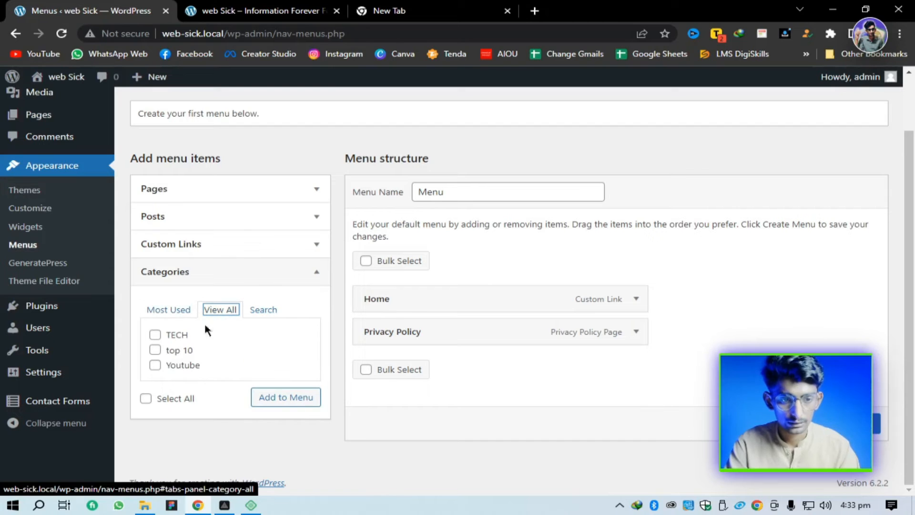
{"action": "left_click", "coordinate": [156, 366]}
{"action": "left_click", "coordinate": [154, 350]}
{"action": "left_click", "coordinate": [155, 334]}
{"action": "left_click", "coordinate": [281, 396]}
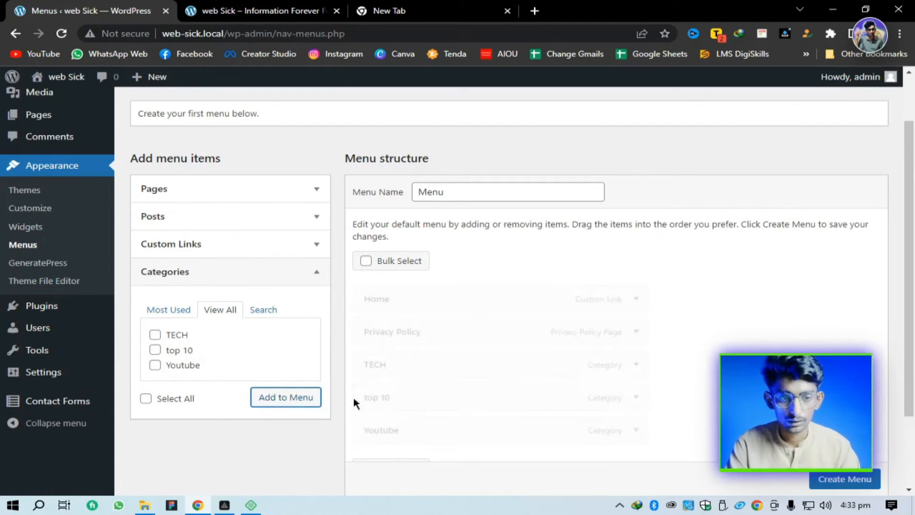
Step: Reorder the category items below Privacy Policy as Youtube, TECH, top 10, and create the menu
{"action": "scroll", "coordinate": [415, 384], "scroll_direction": "down", "scroll_amount": 3}
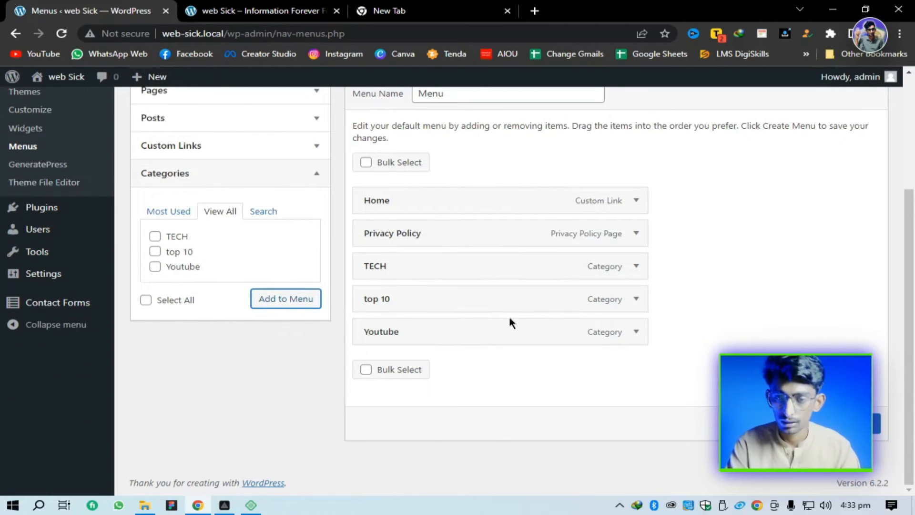
{"action": "left_click_drag", "start_coordinate": [433, 306], "coordinate": [407, 279]}
{"action": "left_click_drag", "start_coordinate": [417, 327], "coordinate": [429, 305]}
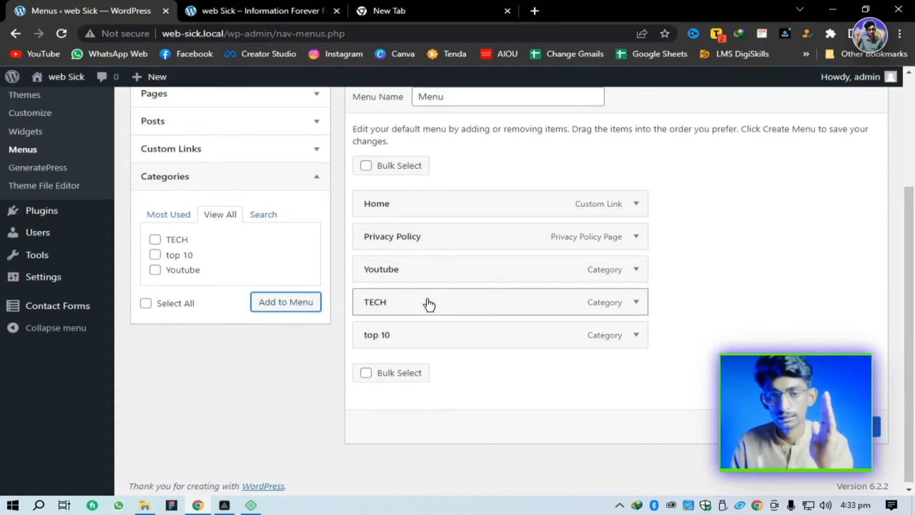
{"action": "mouse_move", "coordinate": [428, 305]}
{"action": "left_mouse_down"}
{"action": "mouse_move", "coordinate": [465, 309]}
{"action": "mouse_move", "coordinate": [443, 310]}
{"action": "left_mouse_up"}
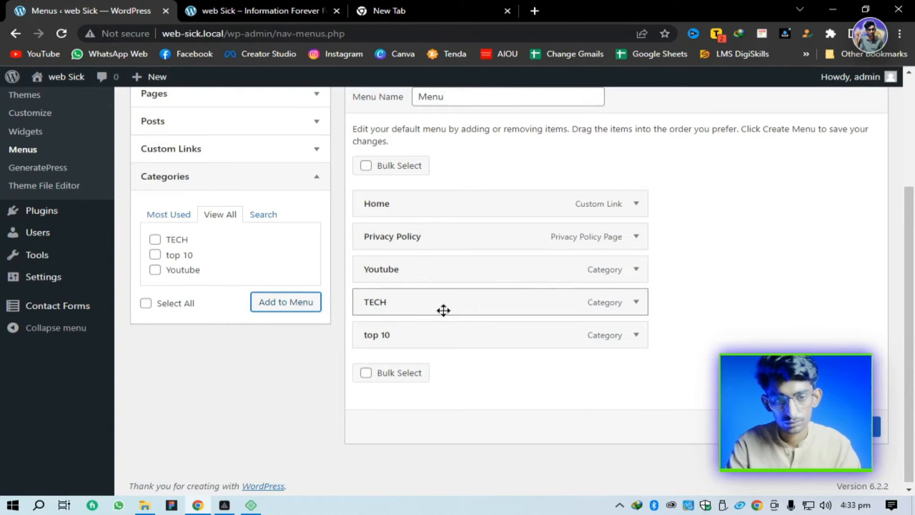
{"action": "left_click", "coordinate": [858, 426]}
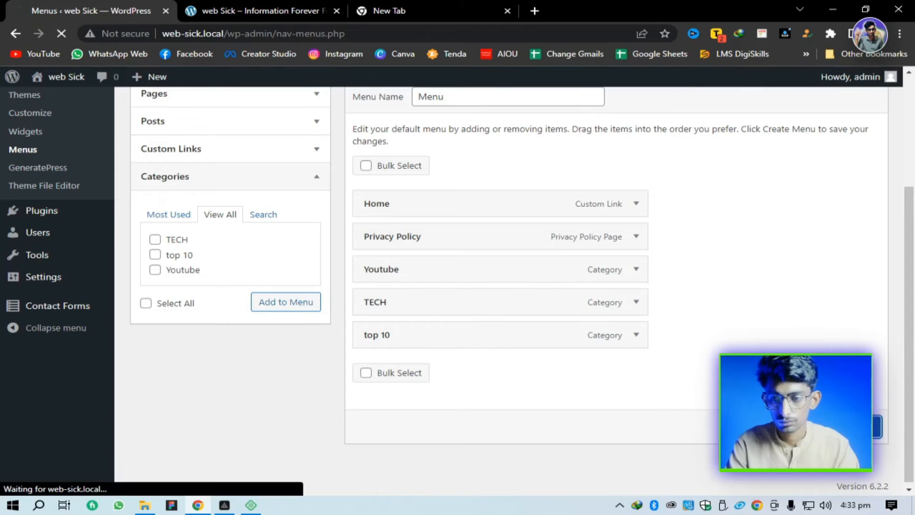
Step: Switch to the site's front page and open the menu named Menu for editing in the Customizer
{"action": "scroll", "coordinate": [440, 276], "scroll_direction": "down", "scroll_amount": 3}
{"action": "scroll", "coordinate": [442, 278], "scroll_direction": "up", "scroll_amount": 3}
{"action": "scroll", "coordinate": [251, 163], "scroll_direction": "down", "scroll_amount": 3}
{"action": "scroll", "coordinate": [250, 168], "scroll_direction": "up", "scroll_amount": 3}
{"action": "left_click", "coordinate": [265, 8]}
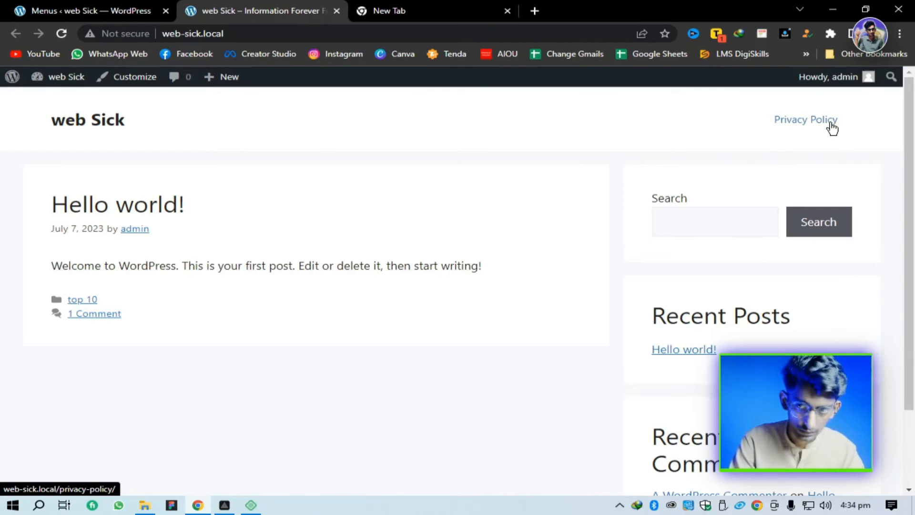
{"action": "left_click", "coordinate": [129, 76]}
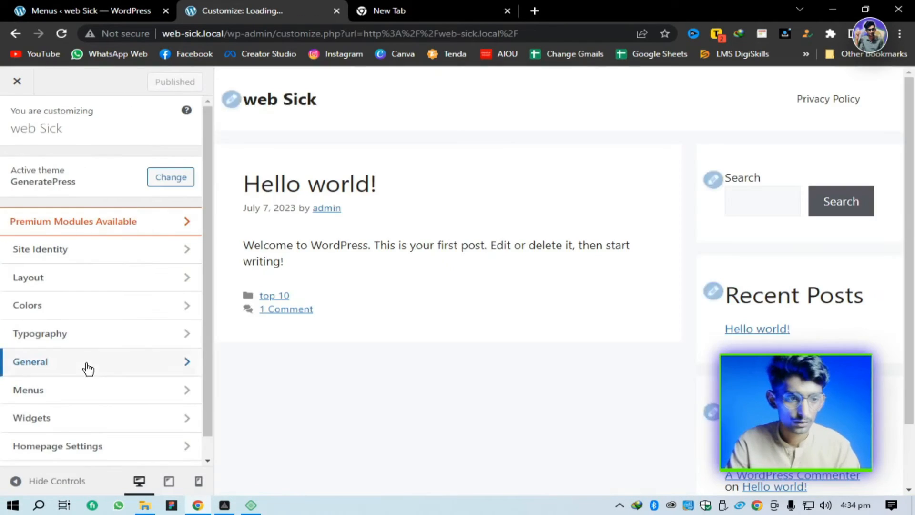
{"action": "left_click", "coordinate": [84, 389]}
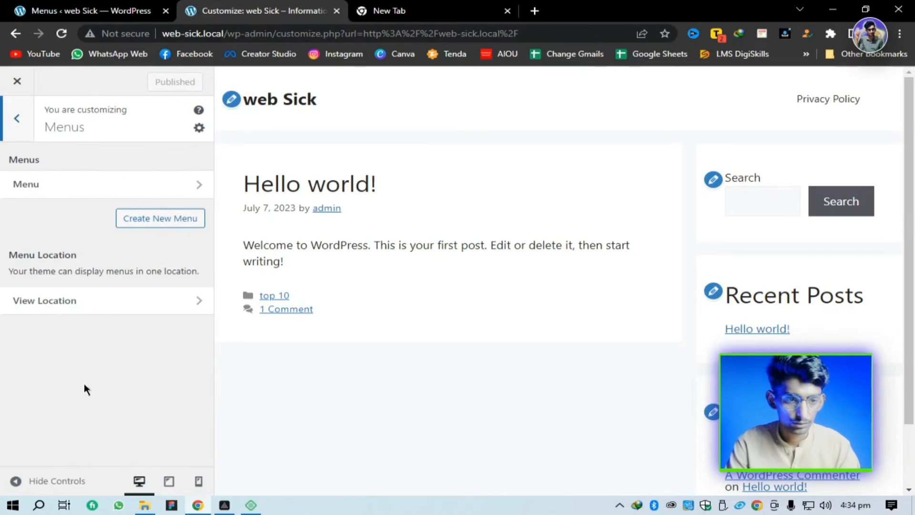
{"action": "left_click", "coordinate": [153, 192]}
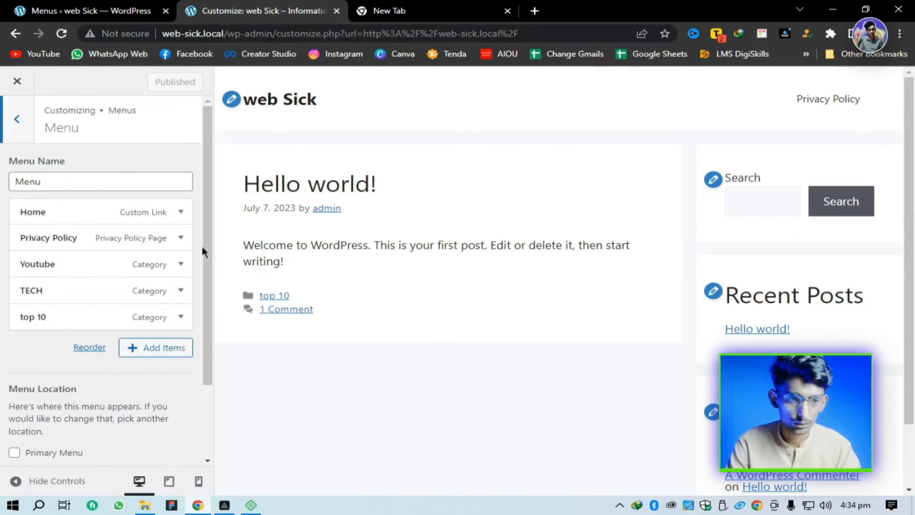
Step: Move the Privacy Policy item below top 10 at the end of the menu and publish the new order
{"action": "scroll", "coordinate": [143, 333], "scroll_direction": "down", "scroll_amount": 2}
{"action": "scroll", "coordinate": [144, 343], "scroll_direction": "up", "scroll_amount": 2}
{"action": "scroll", "coordinate": [135, 362], "scroll_direction": "down", "scroll_amount": 2}
{"action": "scroll", "coordinate": [119, 333], "scroll_direction": "up", "scroll_amount": 2}
{"action": "left_click", "coordinate": [82, 254]}
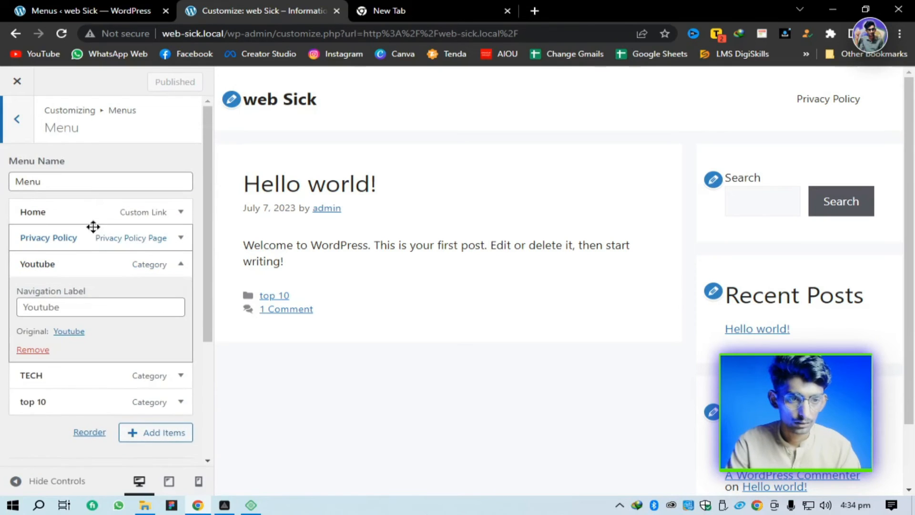
{"action": "left_click", "coordinate": [92, 238]}
{"action": "left_click", "coordinate": [121, 243]}
{"action": "left_click_drag", "start_coordinate": [121, 243], "coordinate": [124, 332]}
{"action": "left_click", "coordinate": [162, 82]}
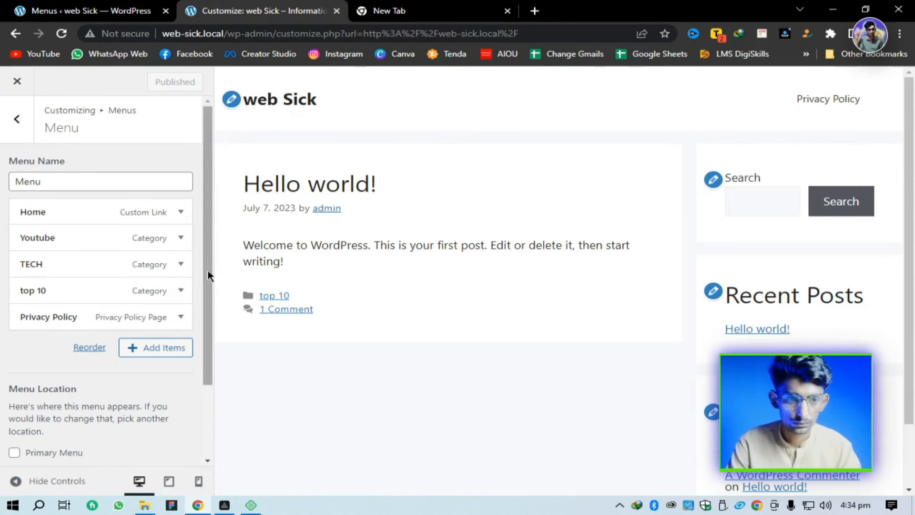
{"action": "left_click", "coordinate": [114, 291]}
{"action": "left_click", "coordinate": [123, 292]}
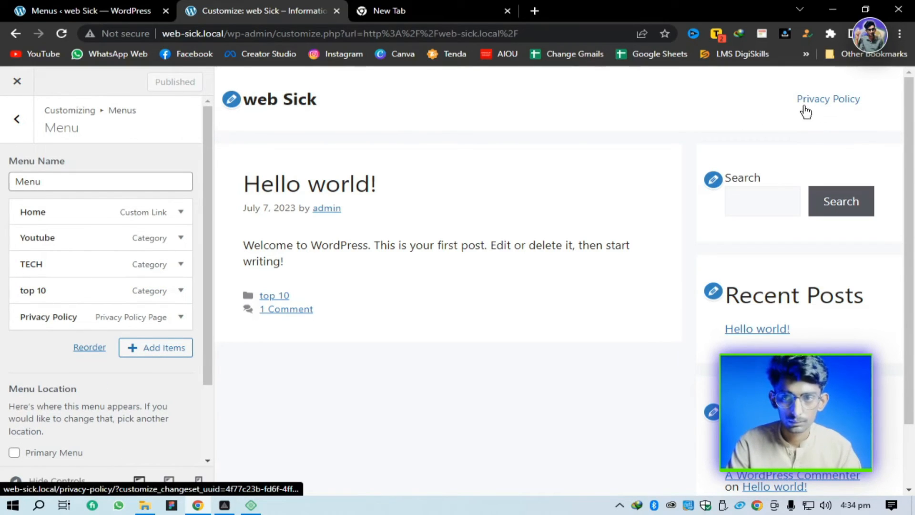
Step: Clear the Home item's URL, keep its navigation label, and publish the change
{"action": "left_click", "coordinate": [66, 209]}
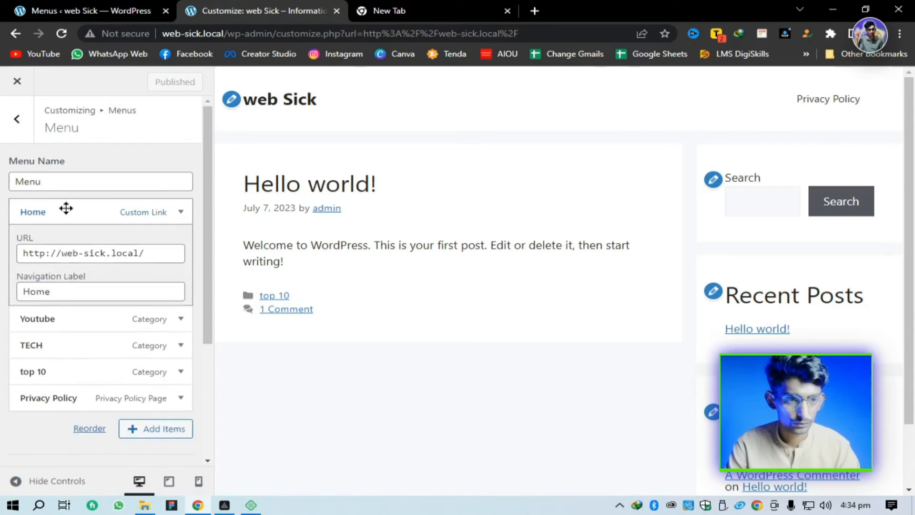
{"action": "triple_click", "coordinate": [115, 260]}
{"action": "key", "text": "BackSpace"}
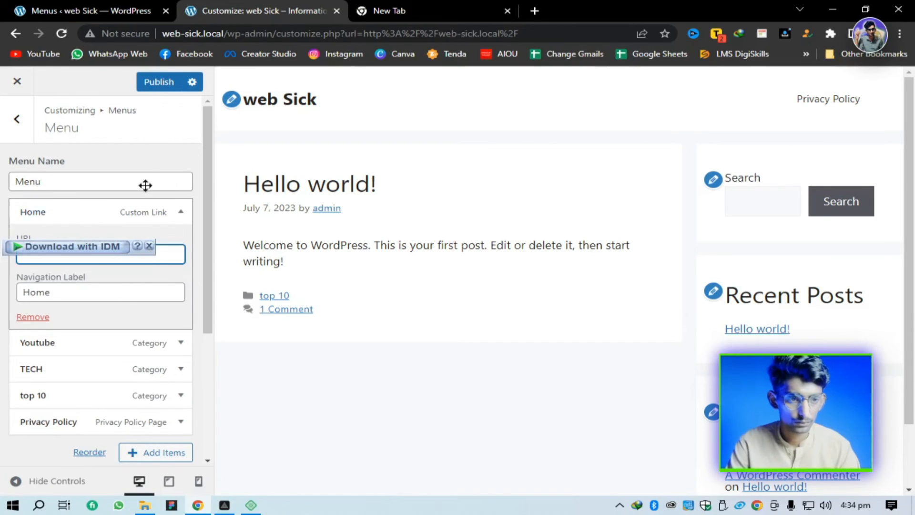
{"action": "left_click", "coordinate": [155, 84]}
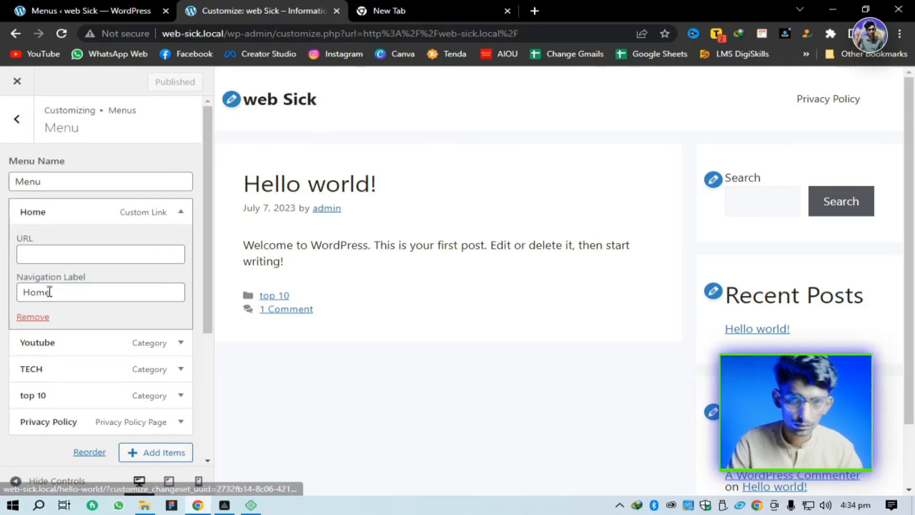
{"action": "left_click", "coordinate": [127, 211]}
{"action": "left_click", "coordinate": [122, 249]}
{"action": "left_click", "coordinate": [117, 249]}
Step: Assign Menu to the theme's Primary Menu location and publish the change
{"action": "left_click", "coordinate": [14, 118]}
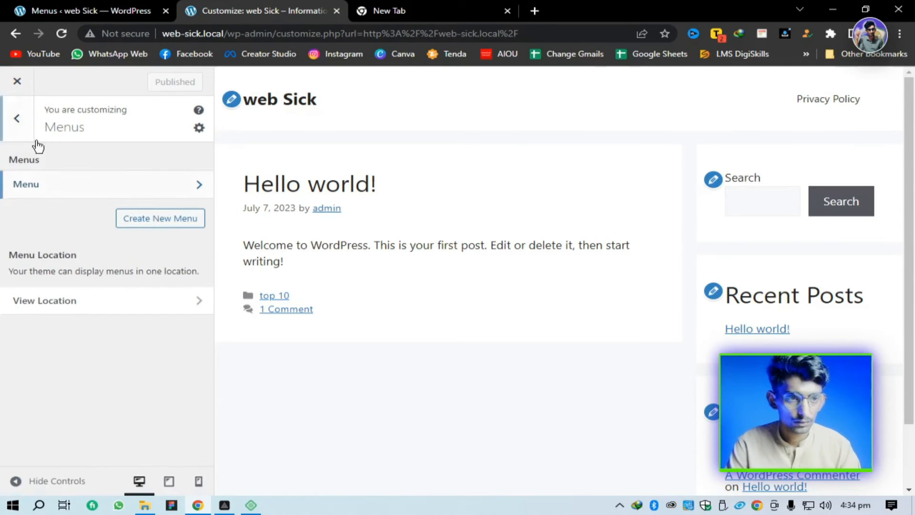
{"action": "left_click", "coordinate": [117, 300]}
{"action": "left_click", "coordinate": [100, 285]}
{"action": "left_click", "coordinate": [95, 310]}
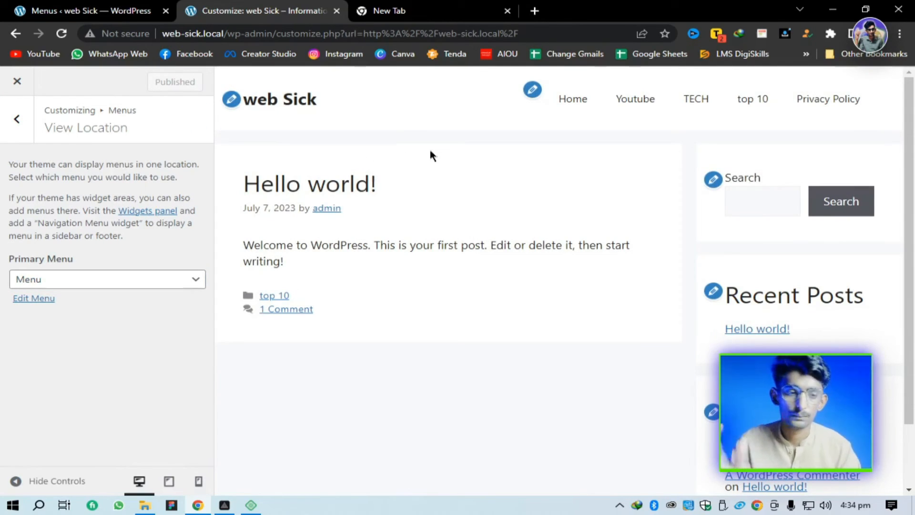
Step: Leave the menu location settings and close the Customizer to return to the site's front page
{"action": "left_click", "coordinate": [16, 119]}
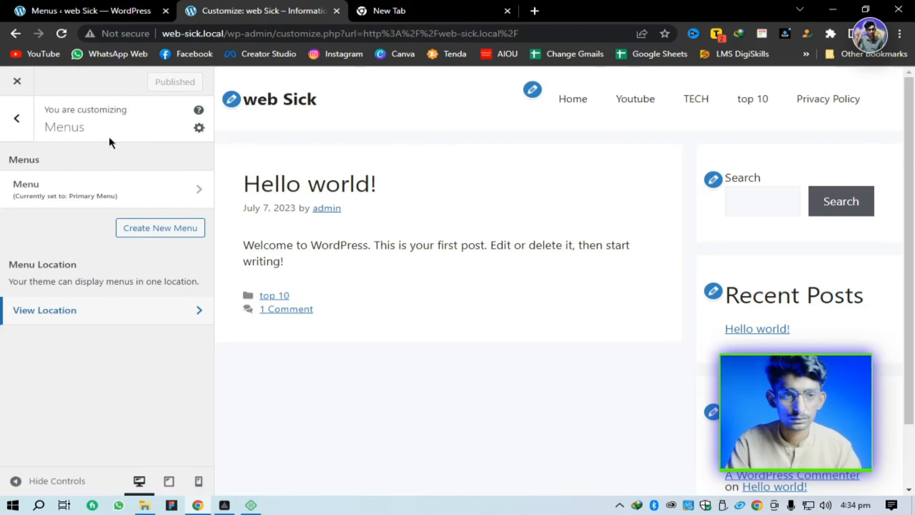
{"action": "left_click", "coordinate": [34, 128]}
{"action": "left_click", "coordinate": [18, 82]}
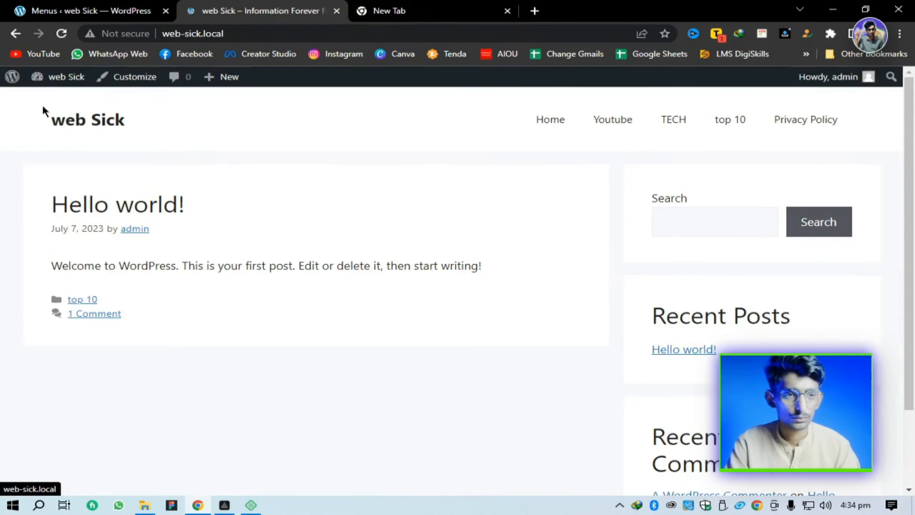